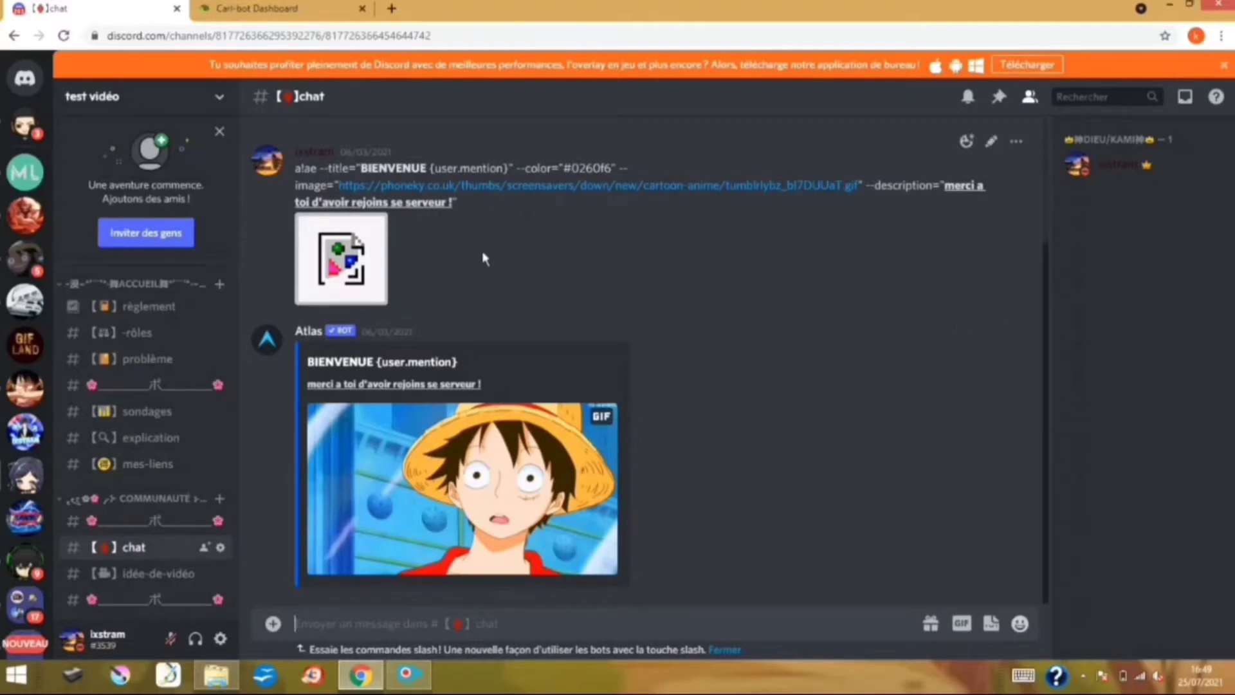
Step: In the Carl-bot dashboard, select the "test vidéo" server, authorise carl-bot with all requested permissions and skip the onboarding
click(285, 7)
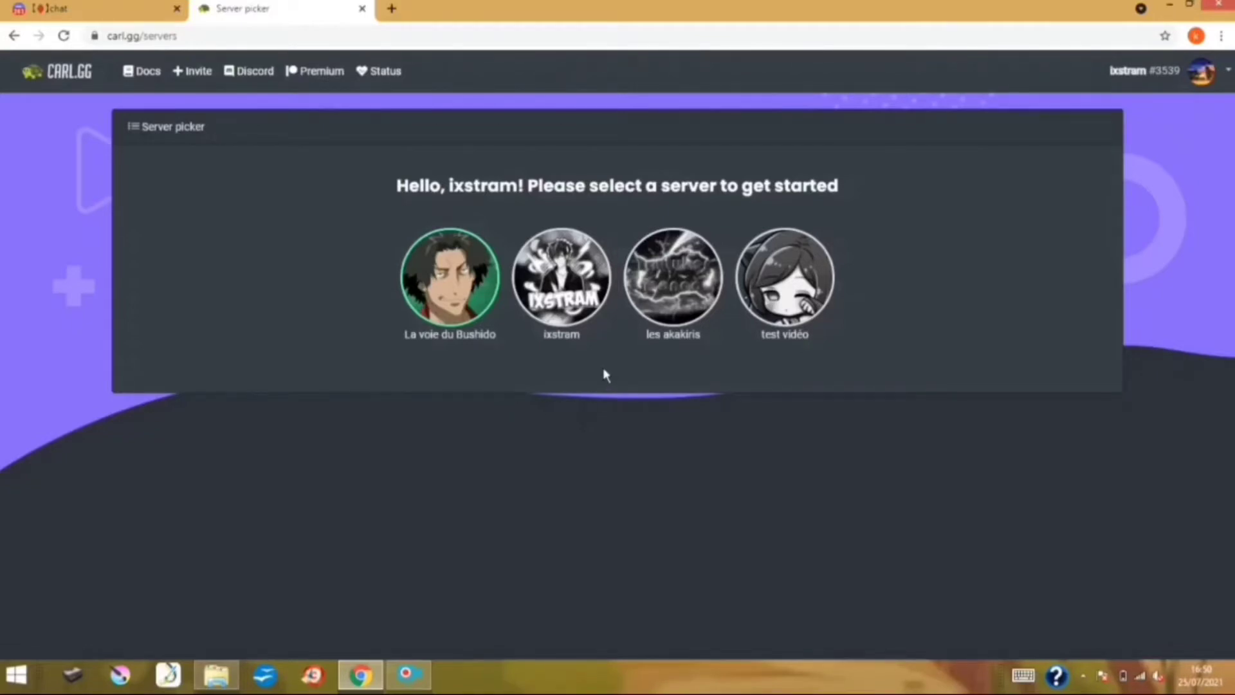
click(790, 310)
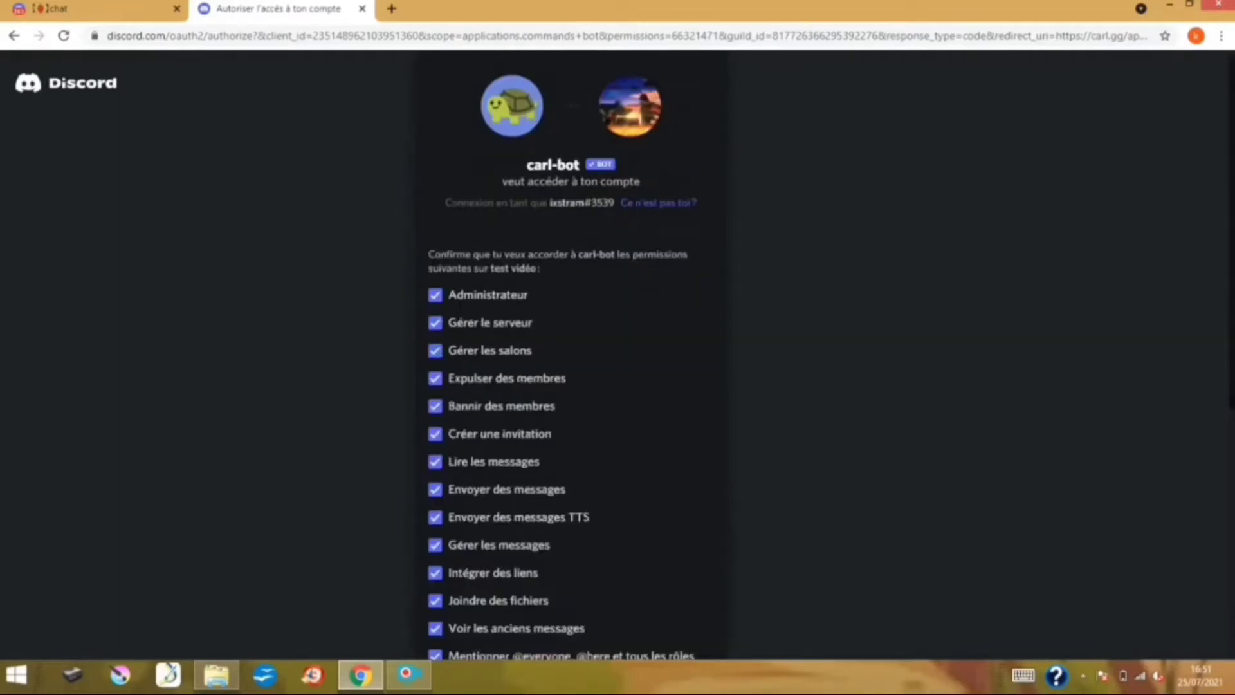
drag(1232, 299, 1230, 556)
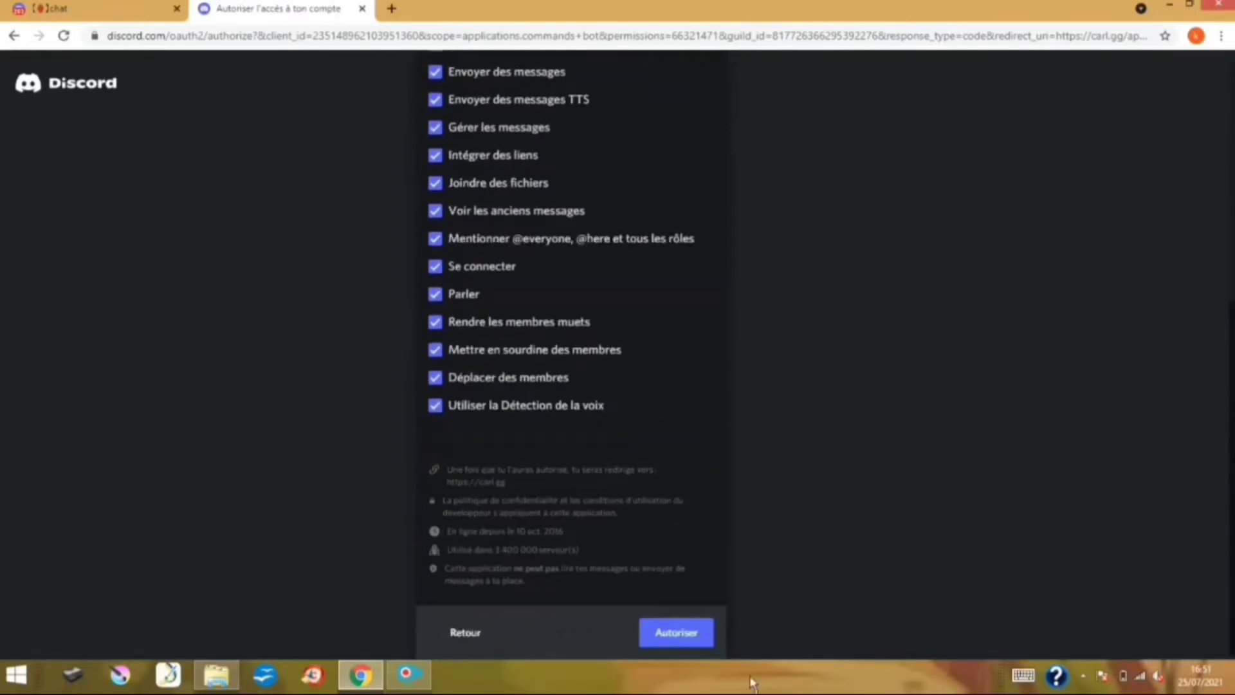
click(675, 632)
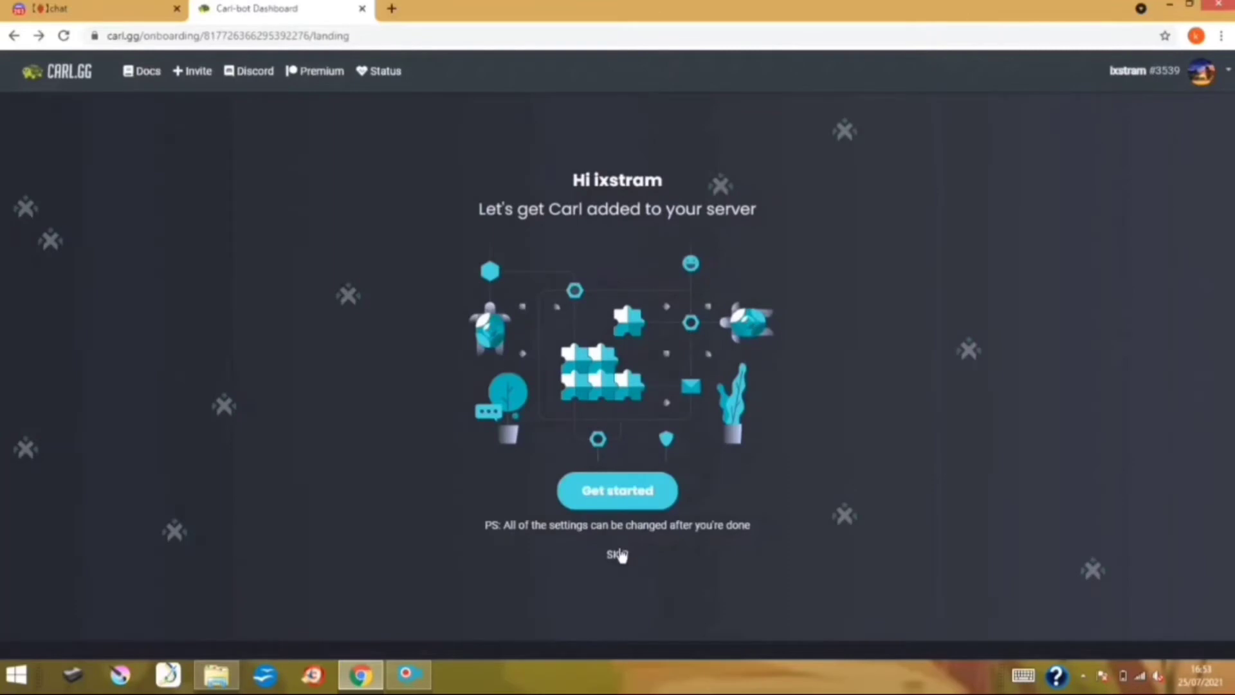
click(618, 554)
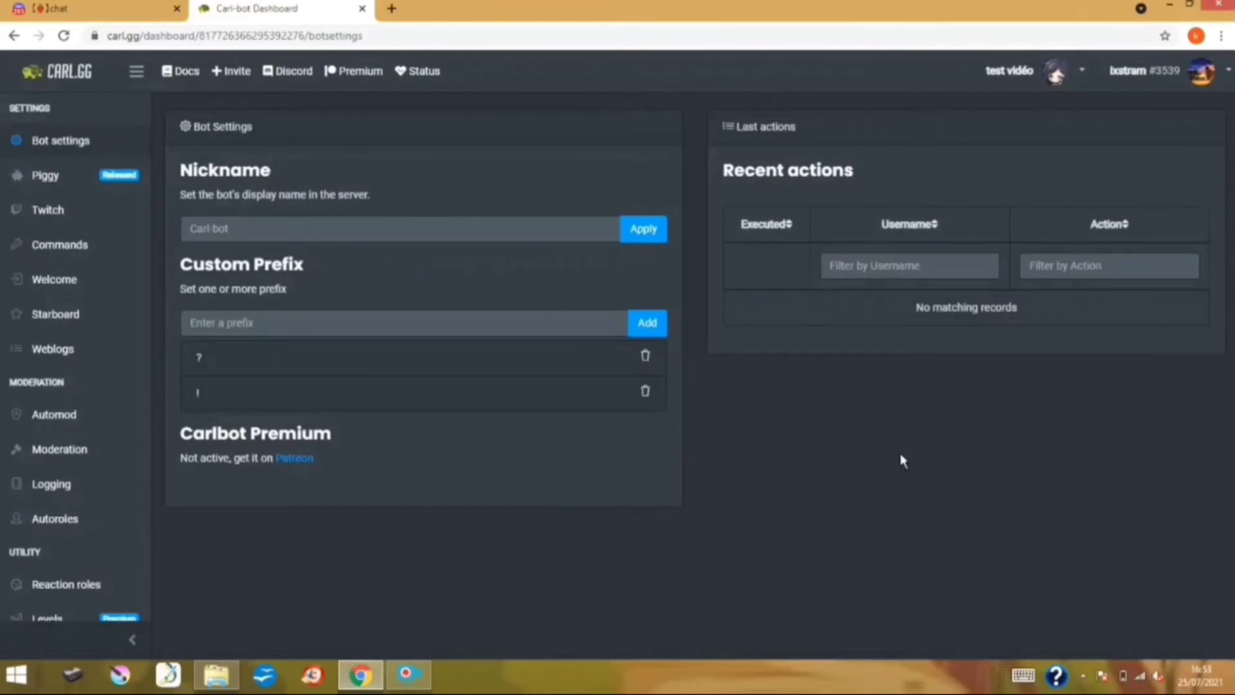
click(584, 228)
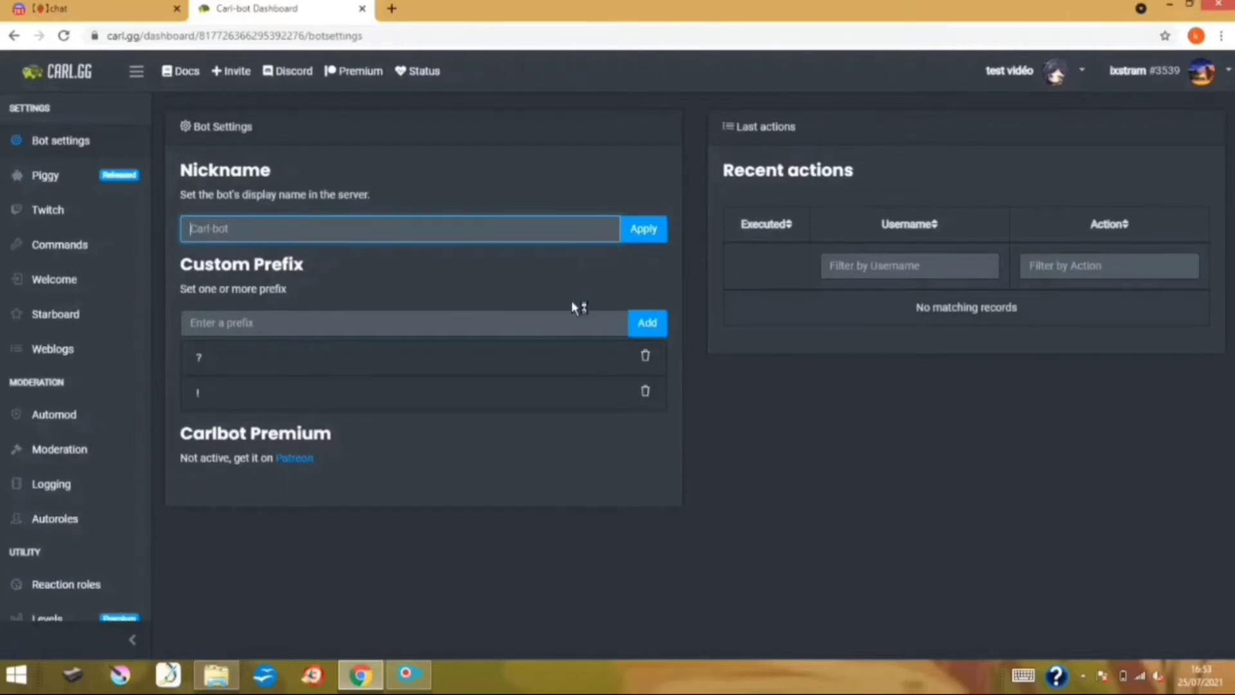
click(566, 319)
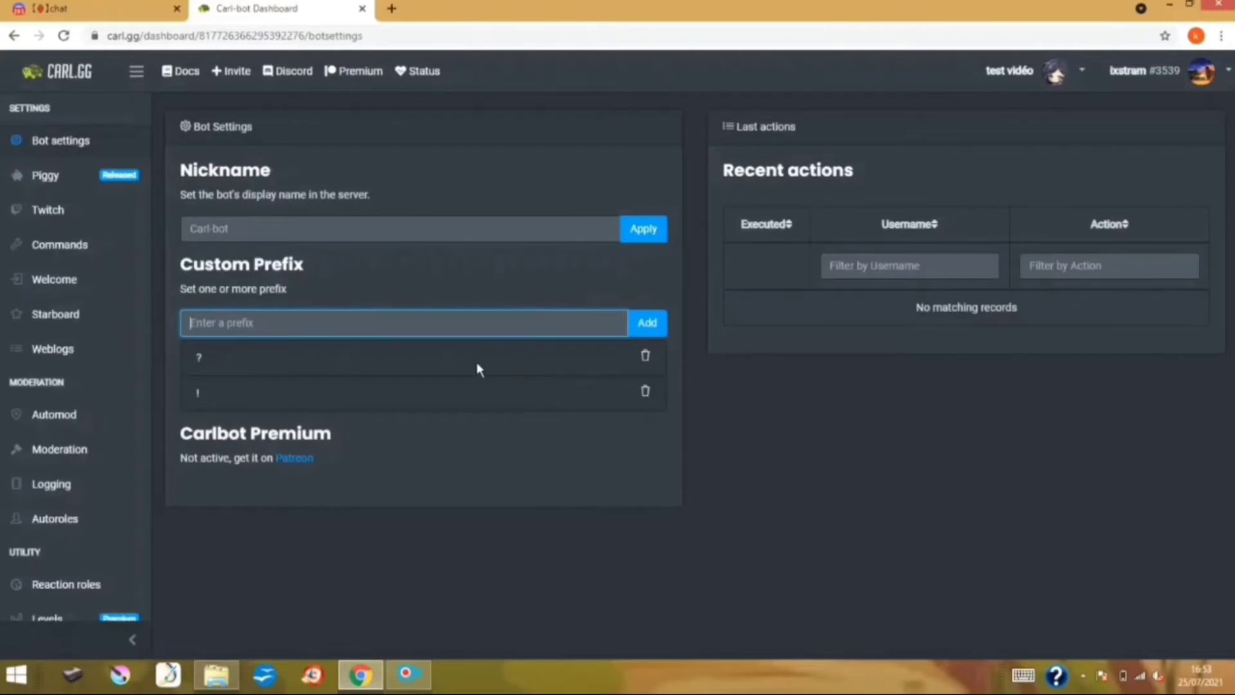
click(879, 547)
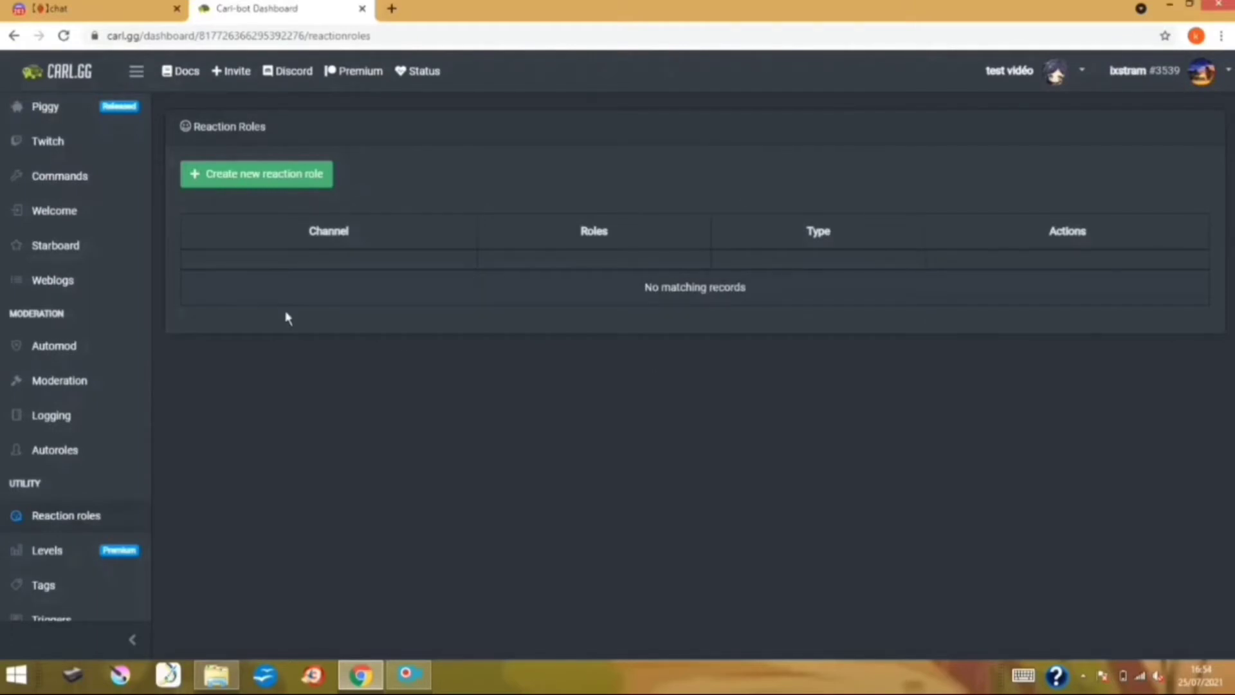
Step: Start a new reaction role in Post embed mode, targeting the "règlement" channel
click(255, 187)
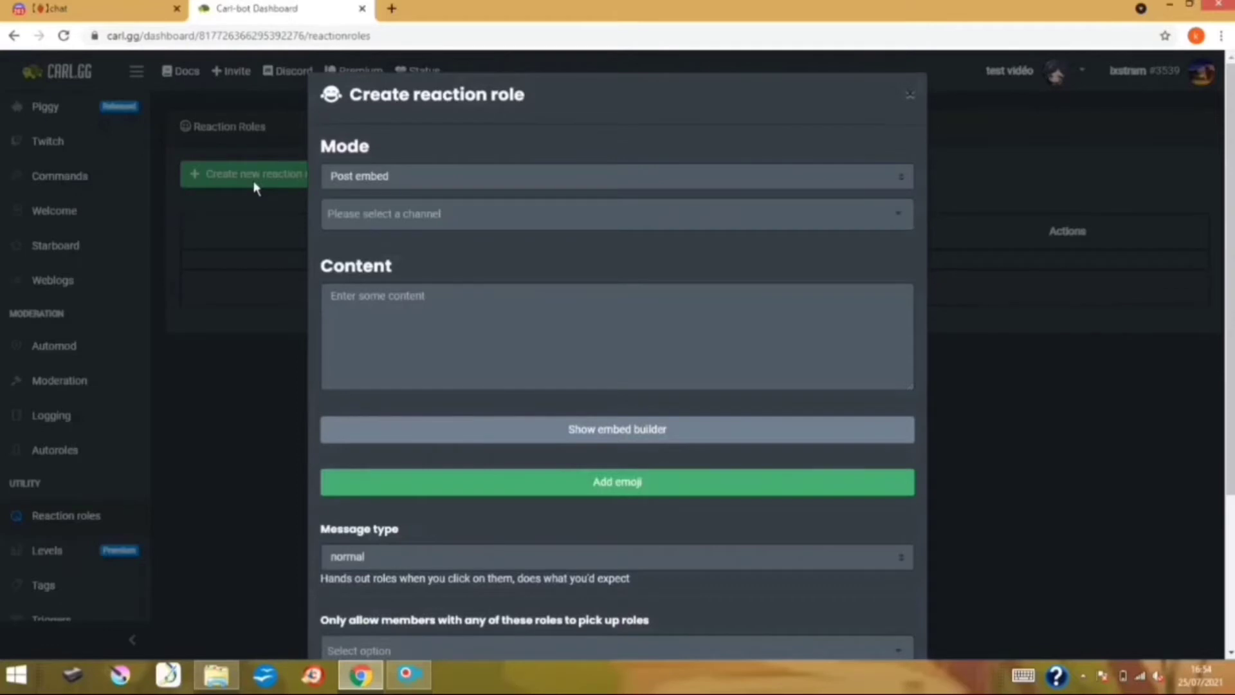
click(373, 184)
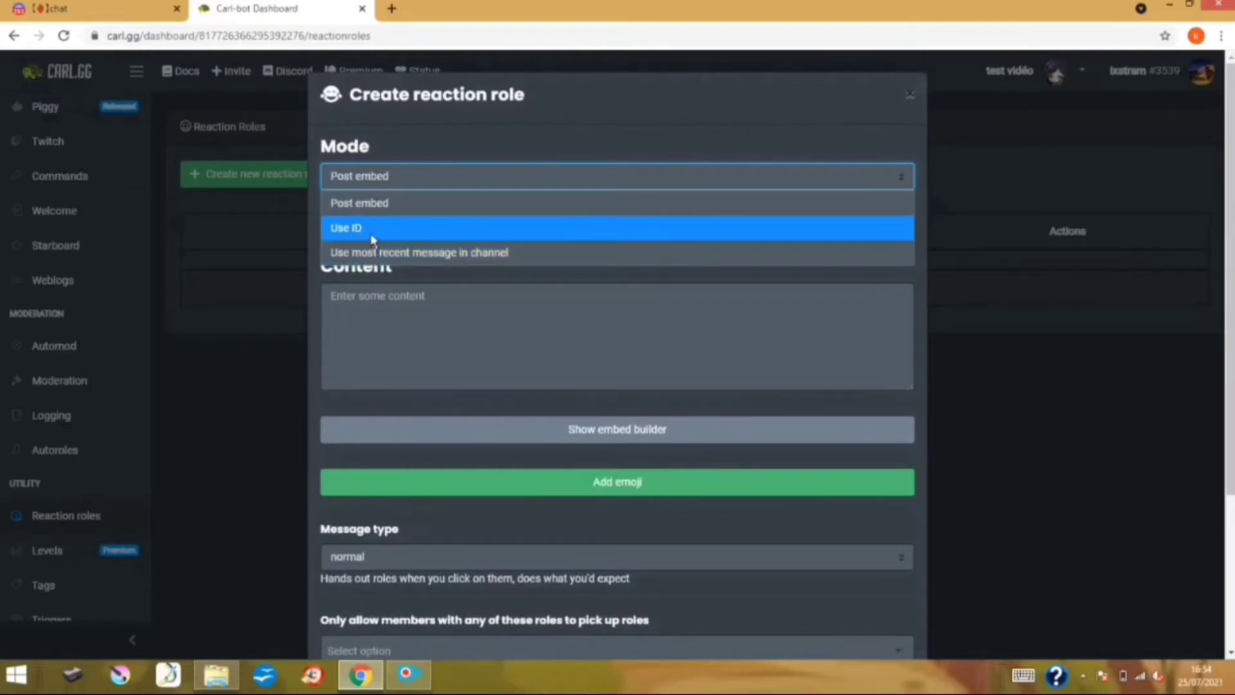
click(373, 250)
click(448, 220)
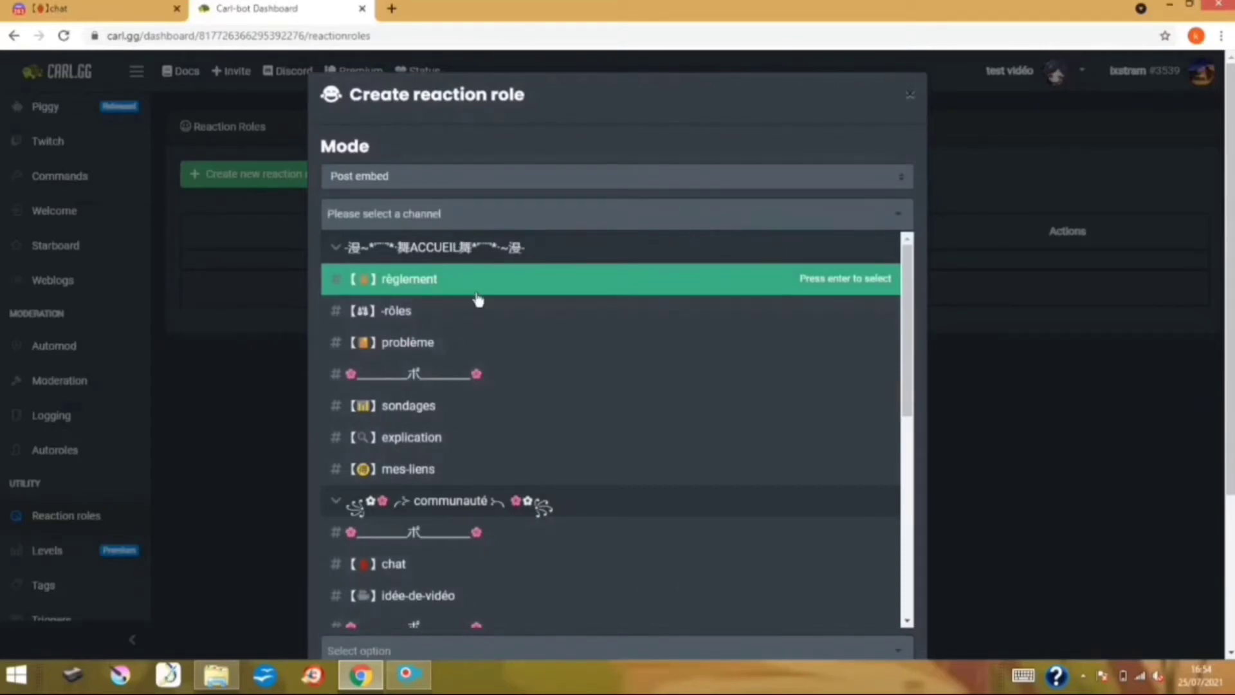
click(518, 281)
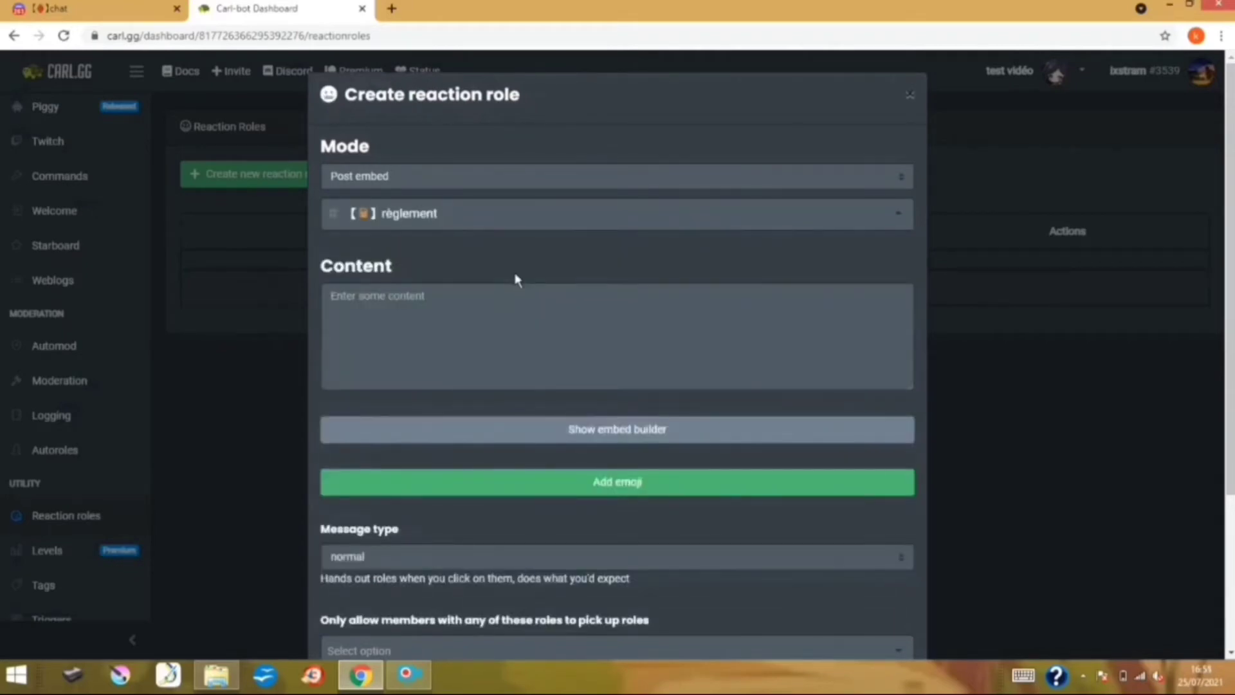
Step: Show the embed builder for the reaction role message and give the embed the title "Règlement"
click(392, 318)
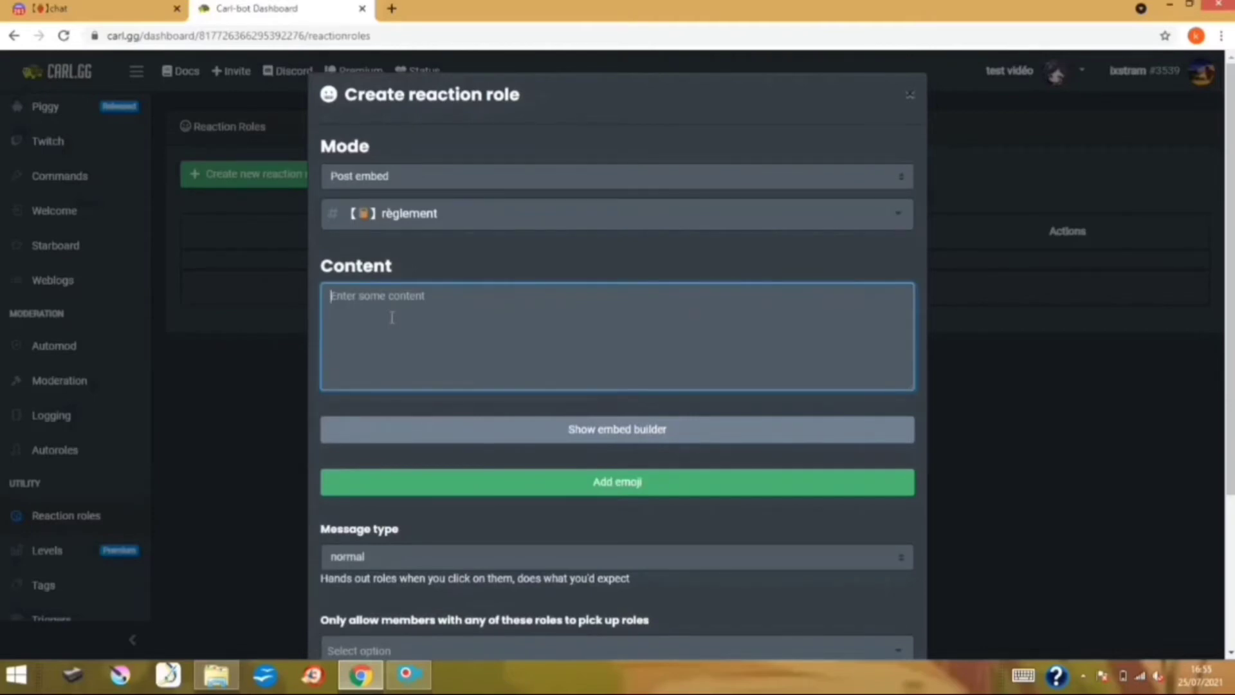
click(475, 433)
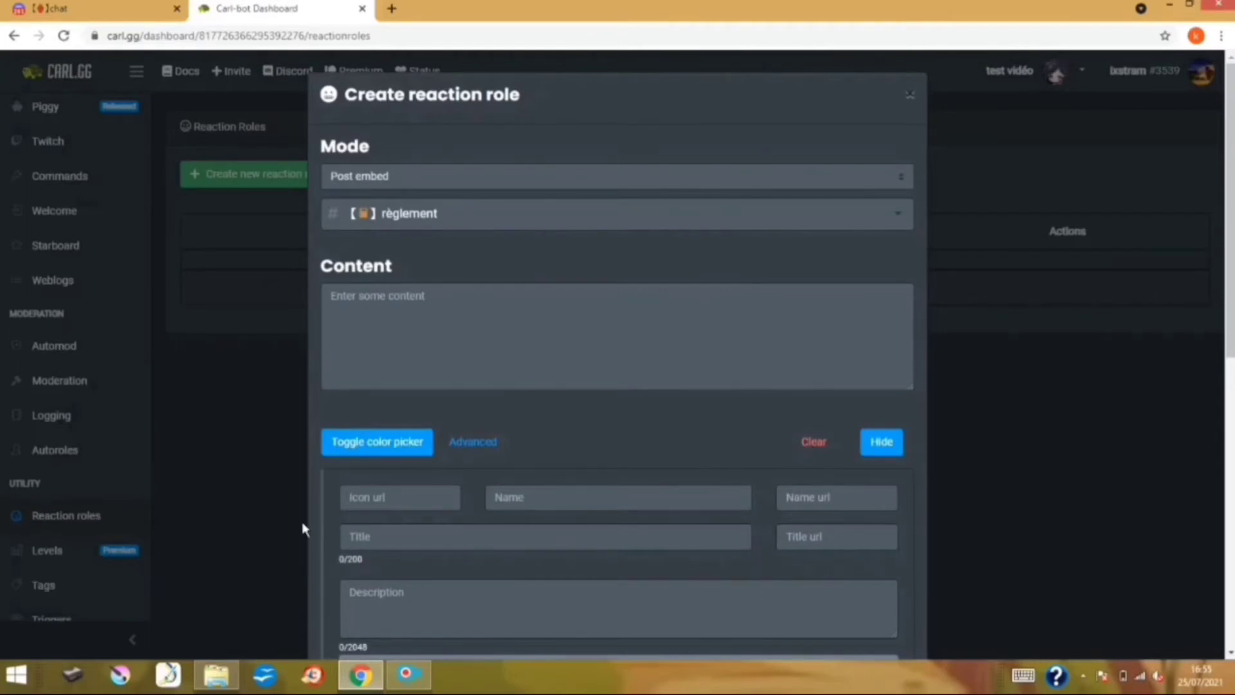
click(586, 481)
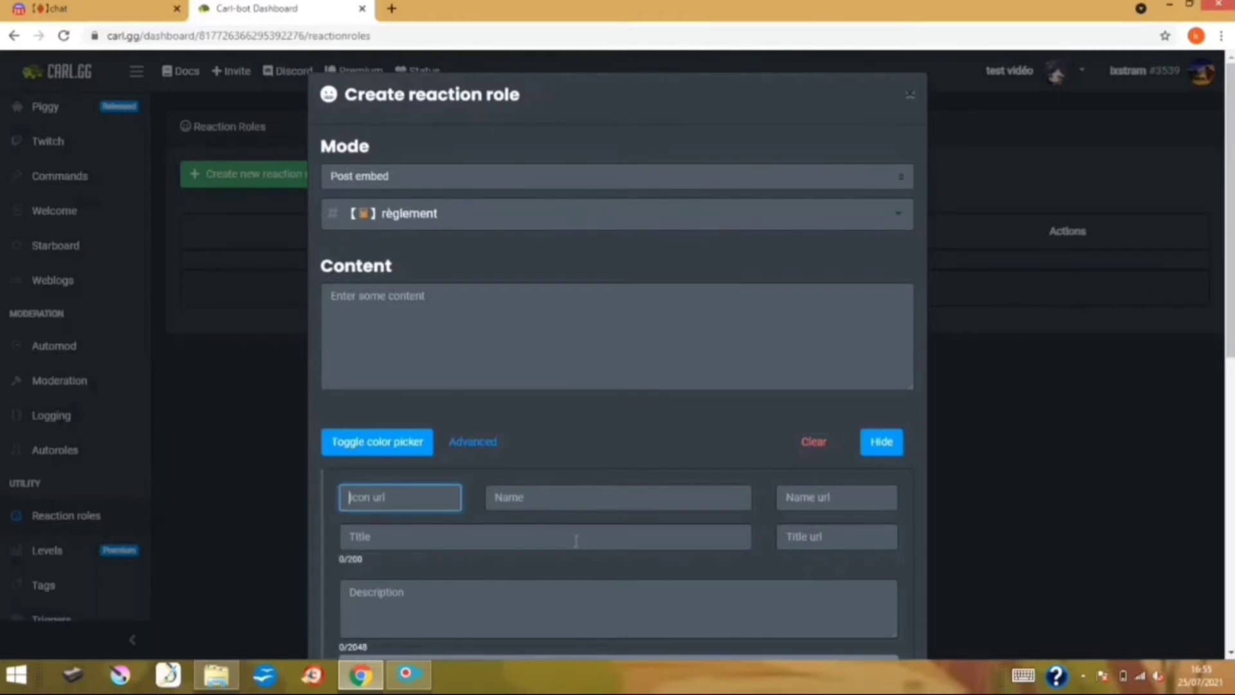
scroll(573, 538, down, 4)
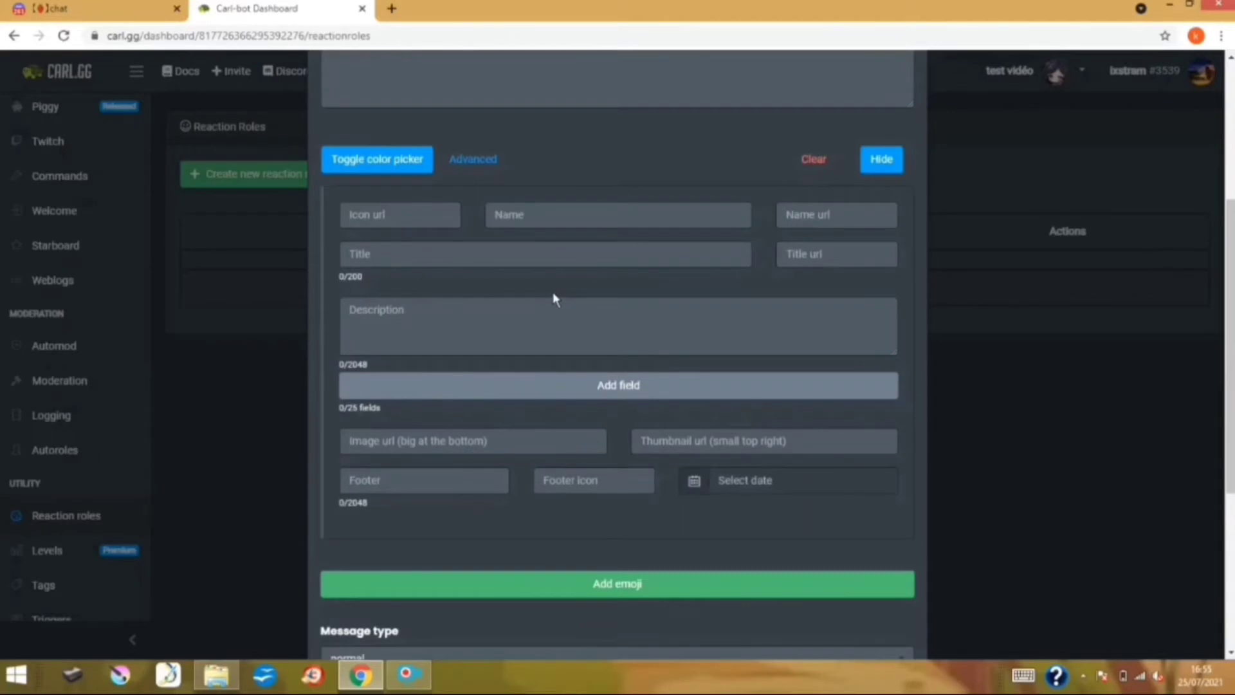
click(565, 247)
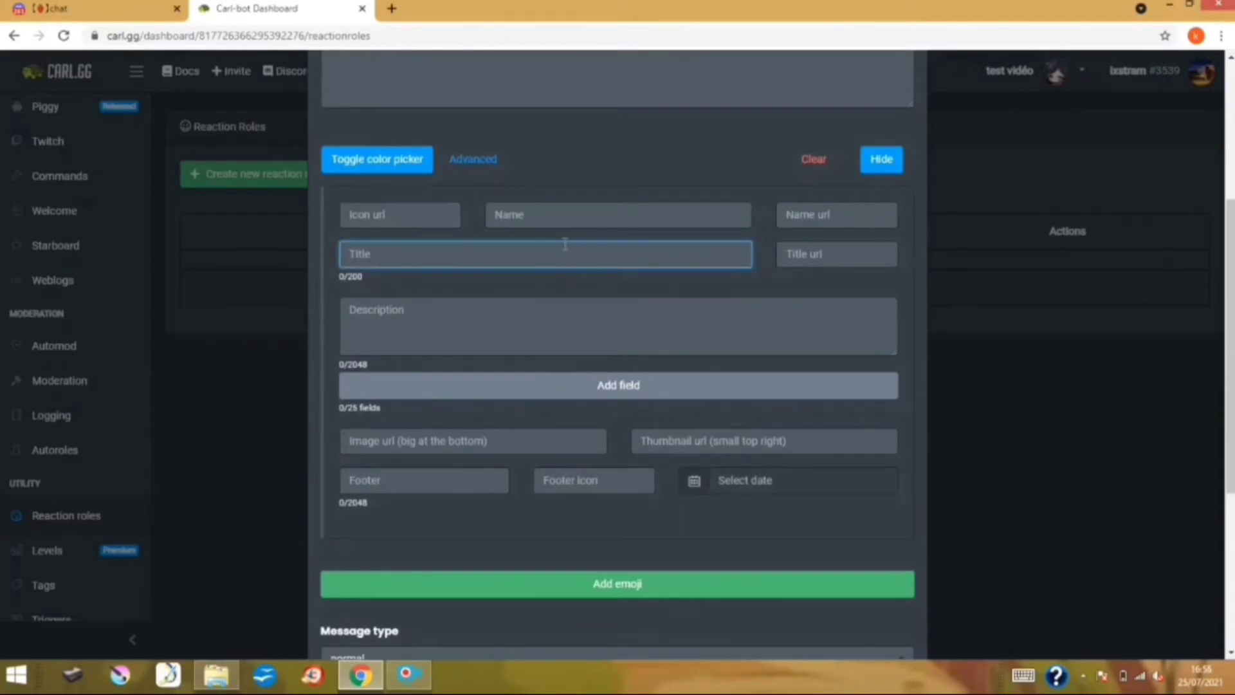
text(R)
text(é)
text(glement)
Step: Set the embed's description to "ici le règlement" and its colour to red
click(697, 319)
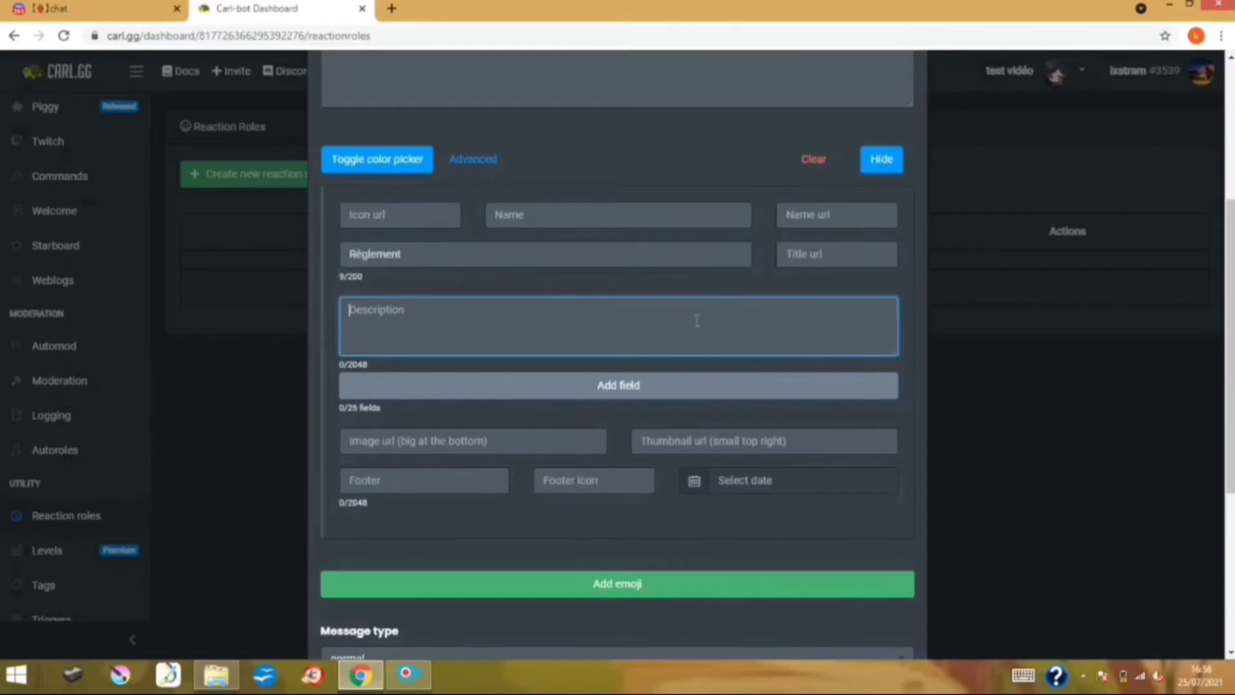
text(ici le r)
text(ég)
text(lement)
click(413, 175)
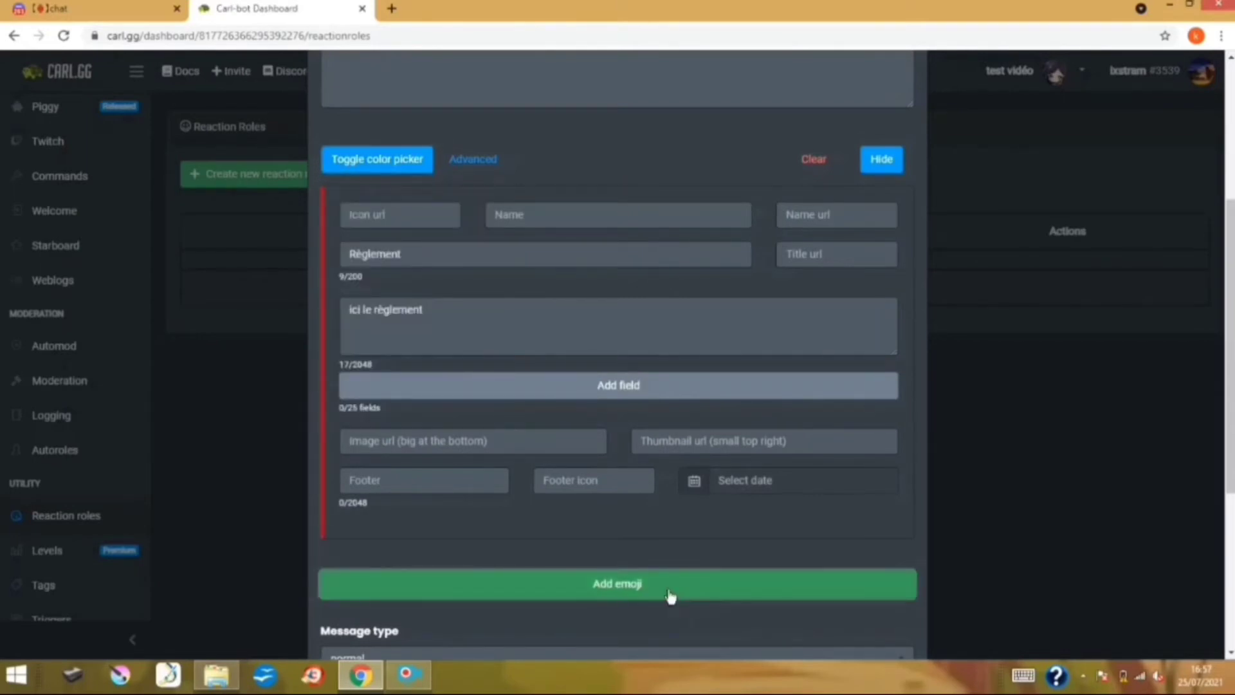
Step: Add the heart-eyes smiley as a reaction emoji and assign it the "sushis dieu" role
click(671, 597)
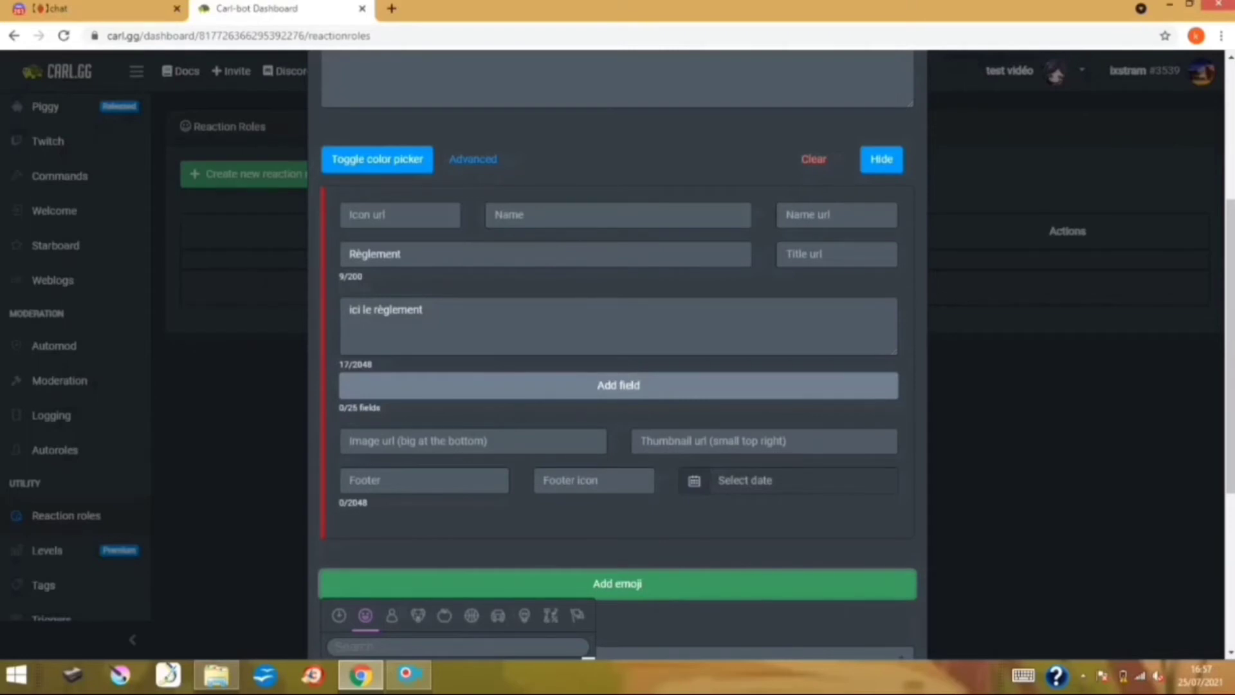
scroll(1153, 380, down, 4)
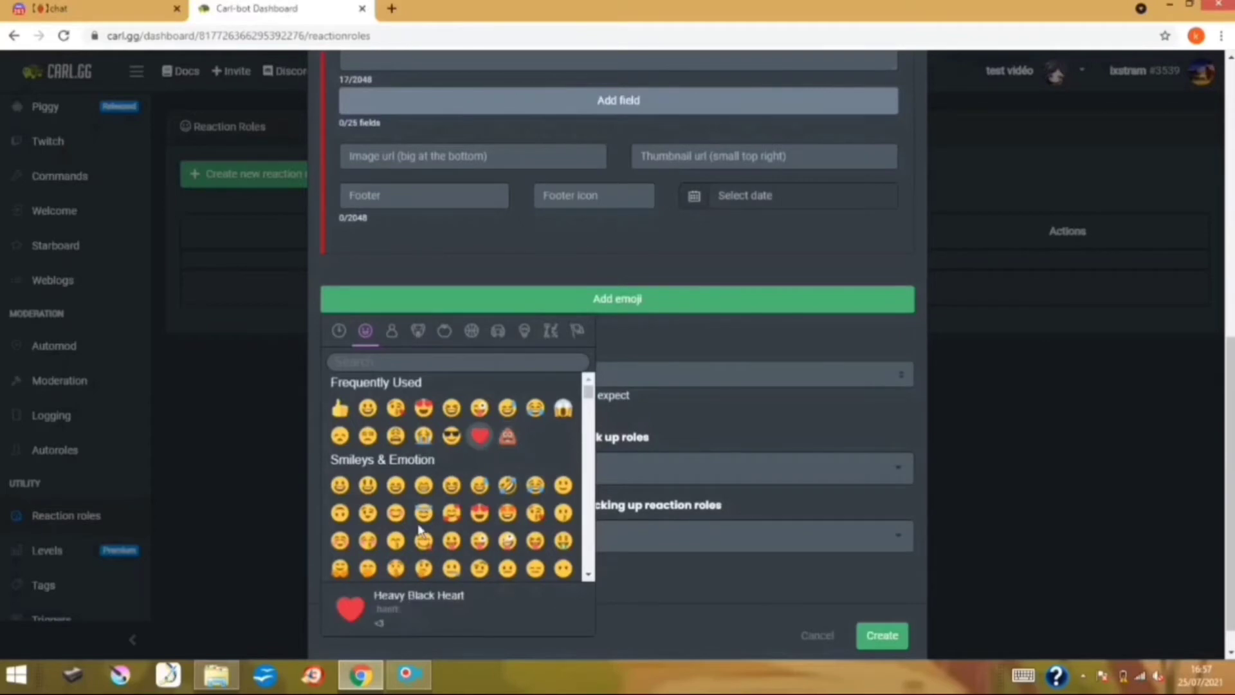
click(480, 515)
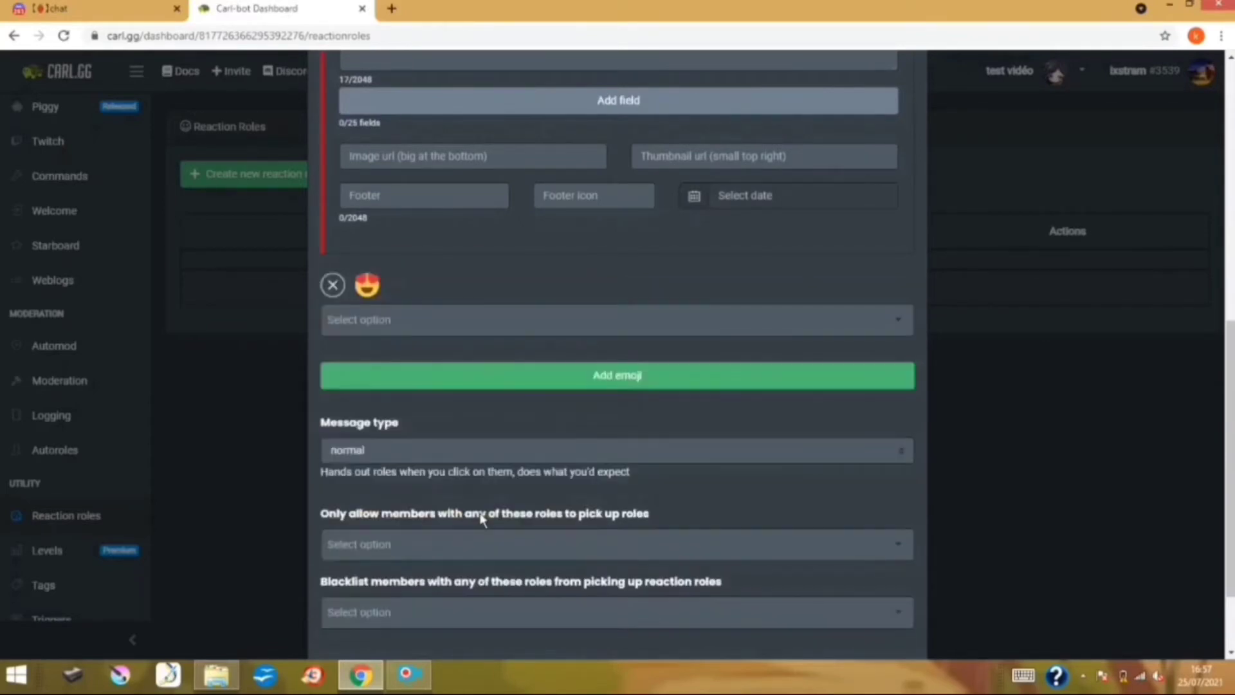
click(447, 320)
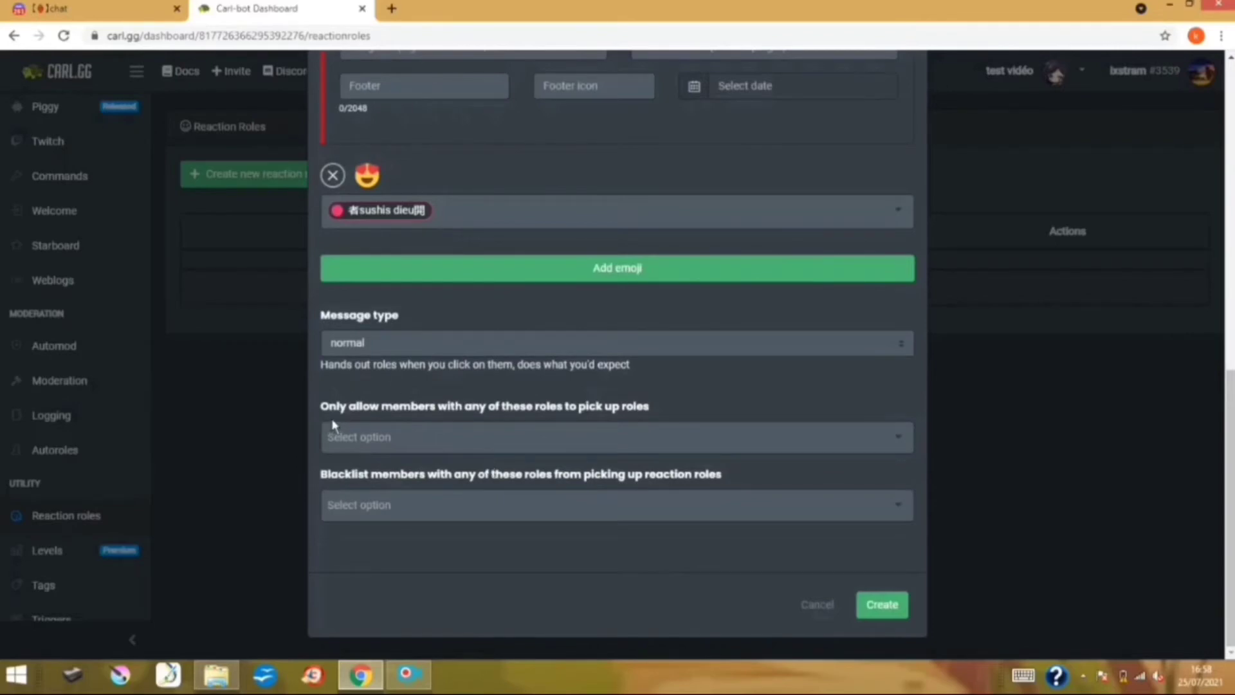
Step: Review the roles that can be allowed to pick up roles, leave that restriction empty and create the reaction role
click(421, 427)
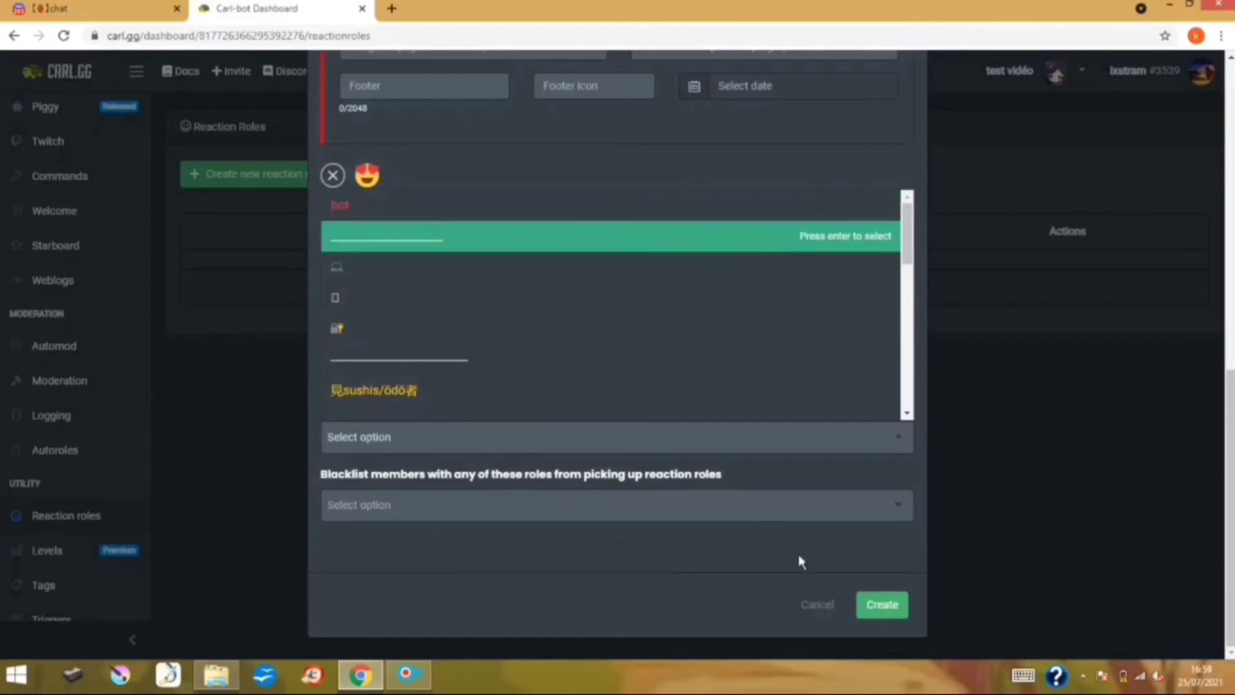
click(756, 471)
click(753, 436)
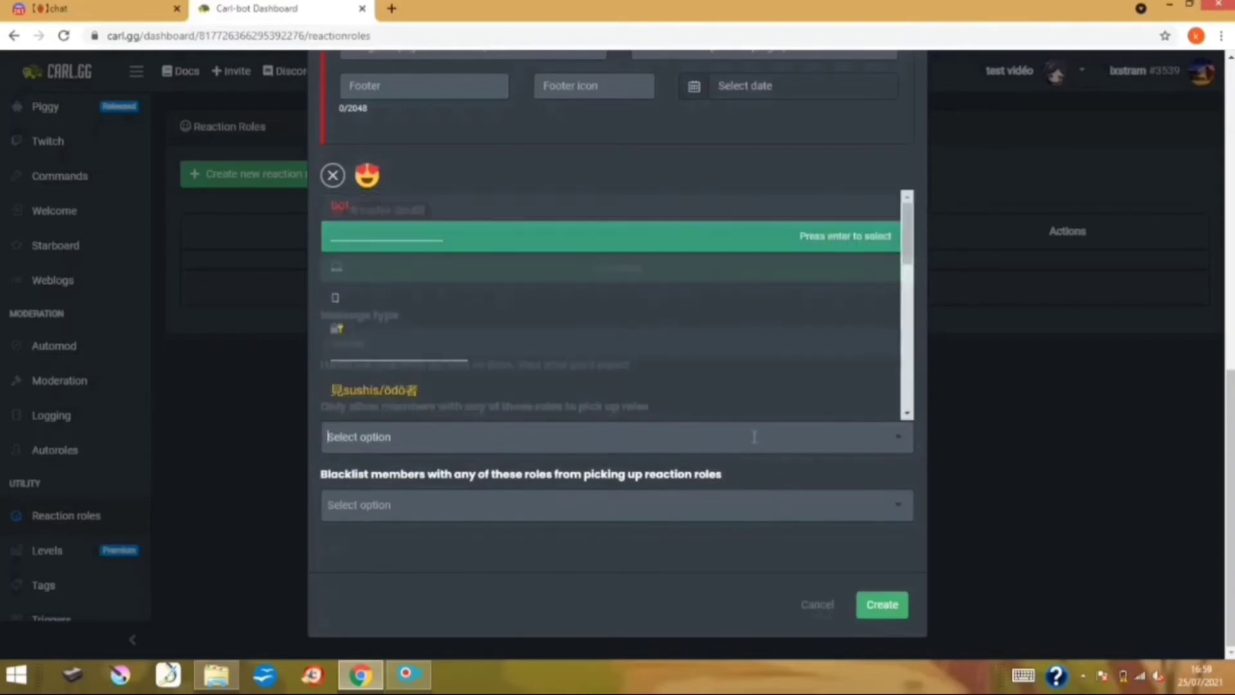
drag(907, 246, 927, 380)
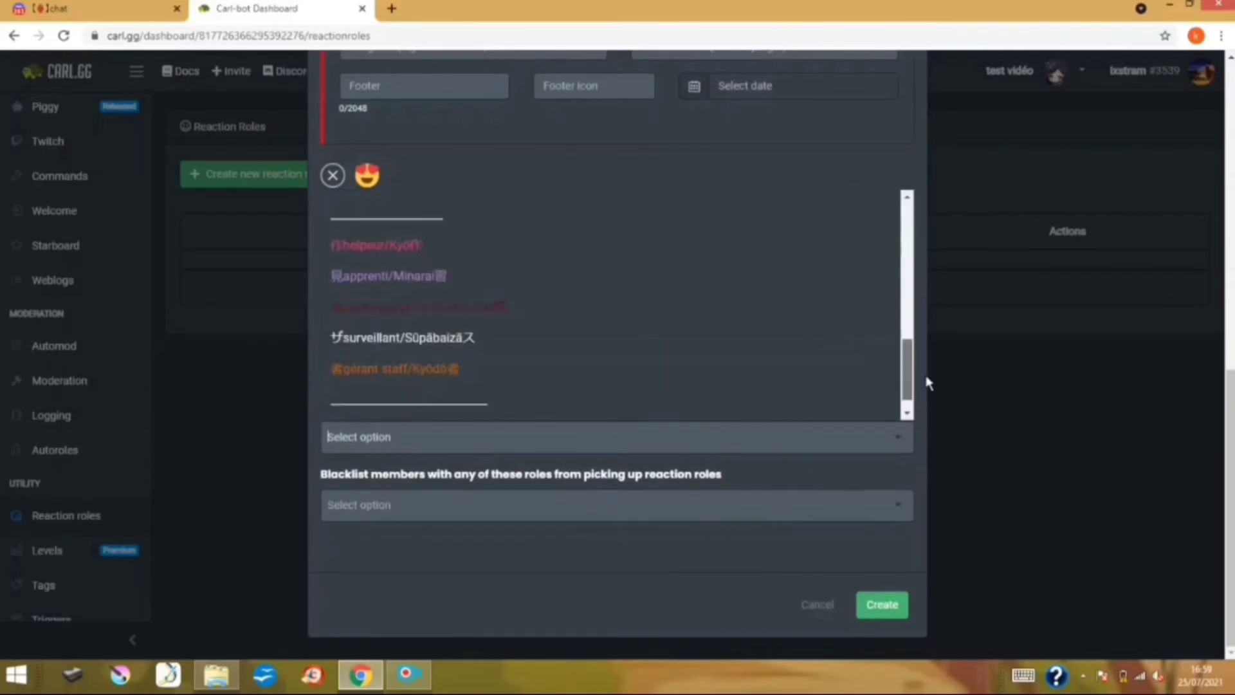
click(926, 418)
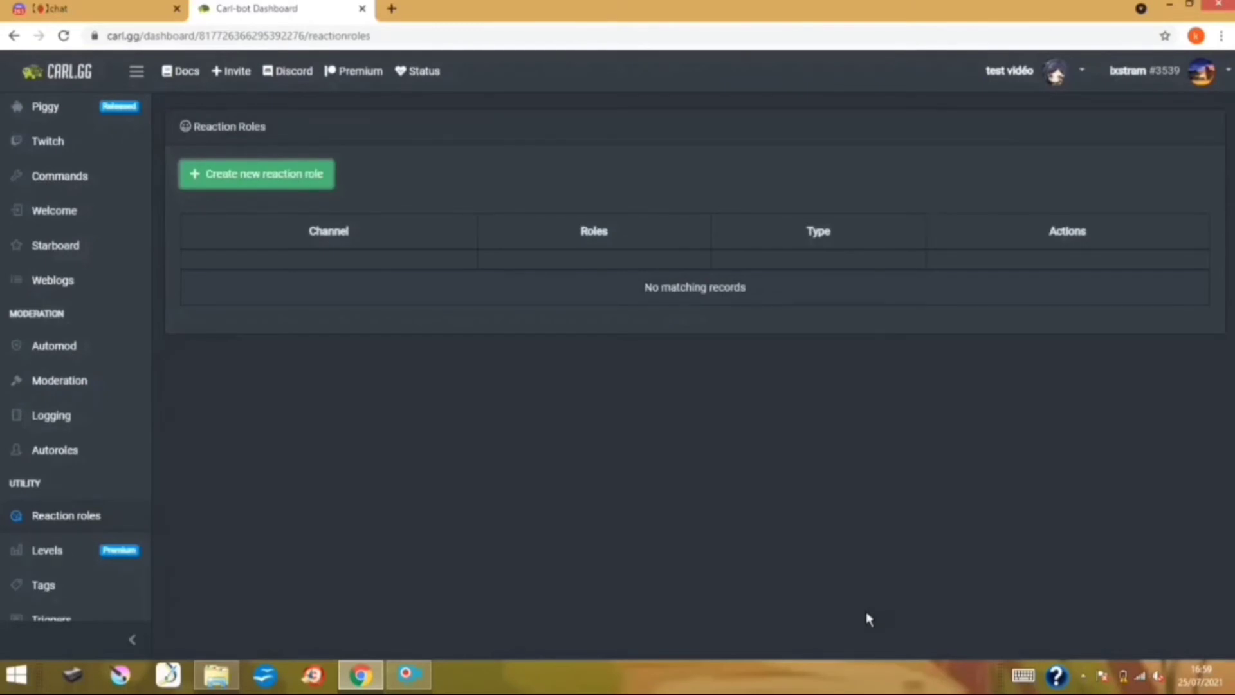
Step: Switch to Discord and, in the "règlement" channel, delete Carl-bot's message asking for additional permissions
click(154, 6)
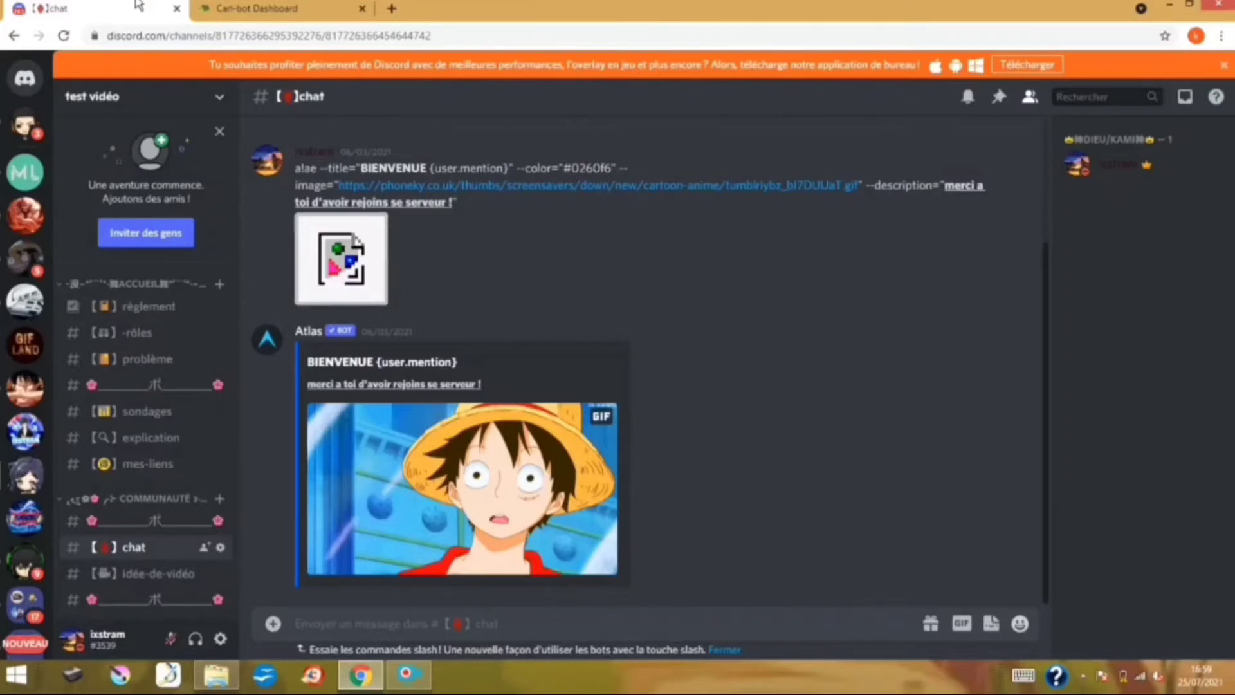
click(148, 311)
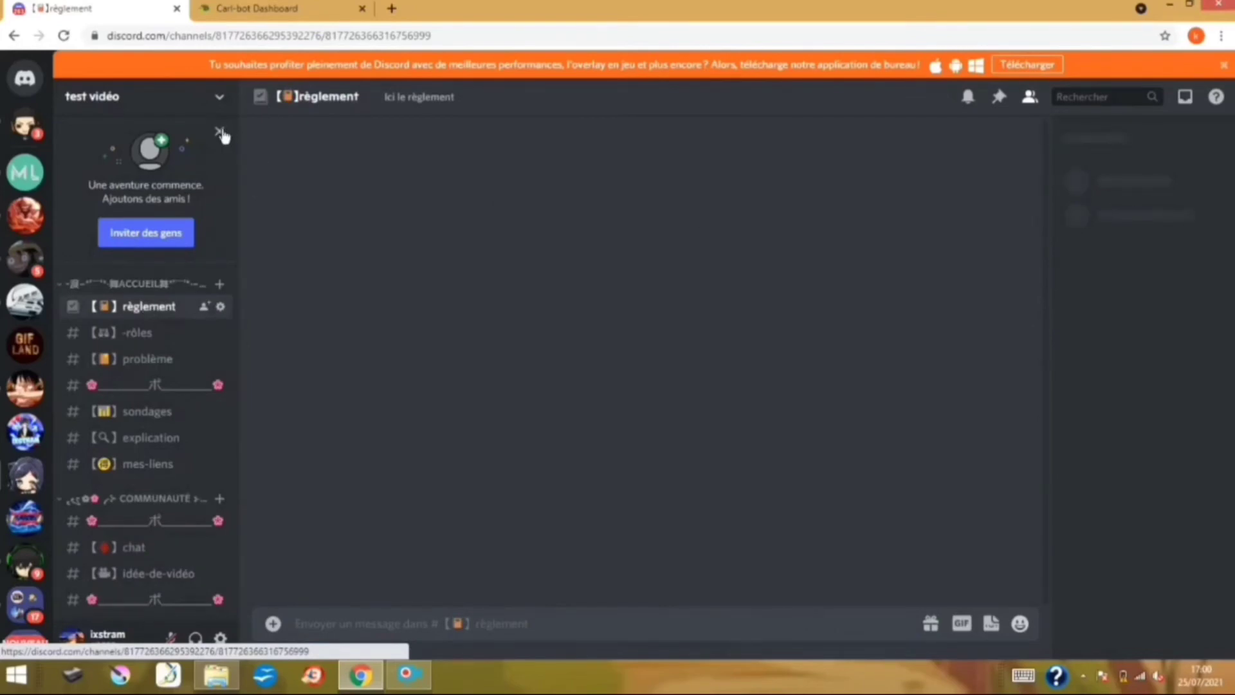
click(267, 11)
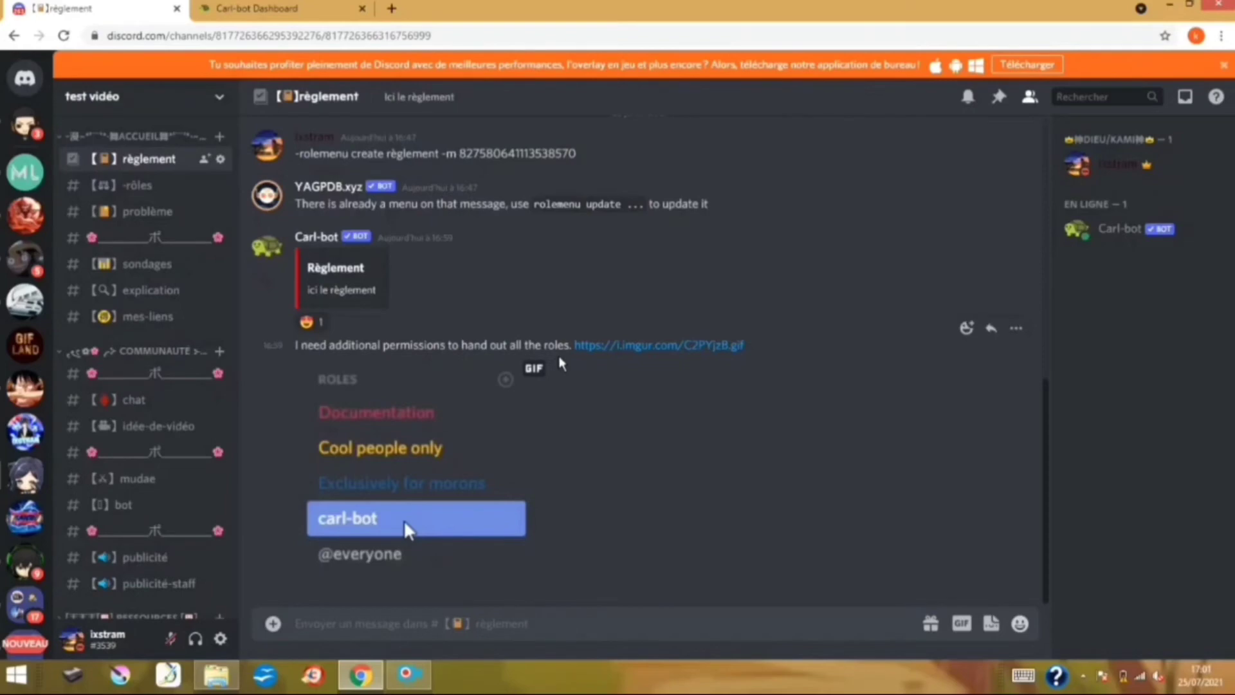
key(shift)
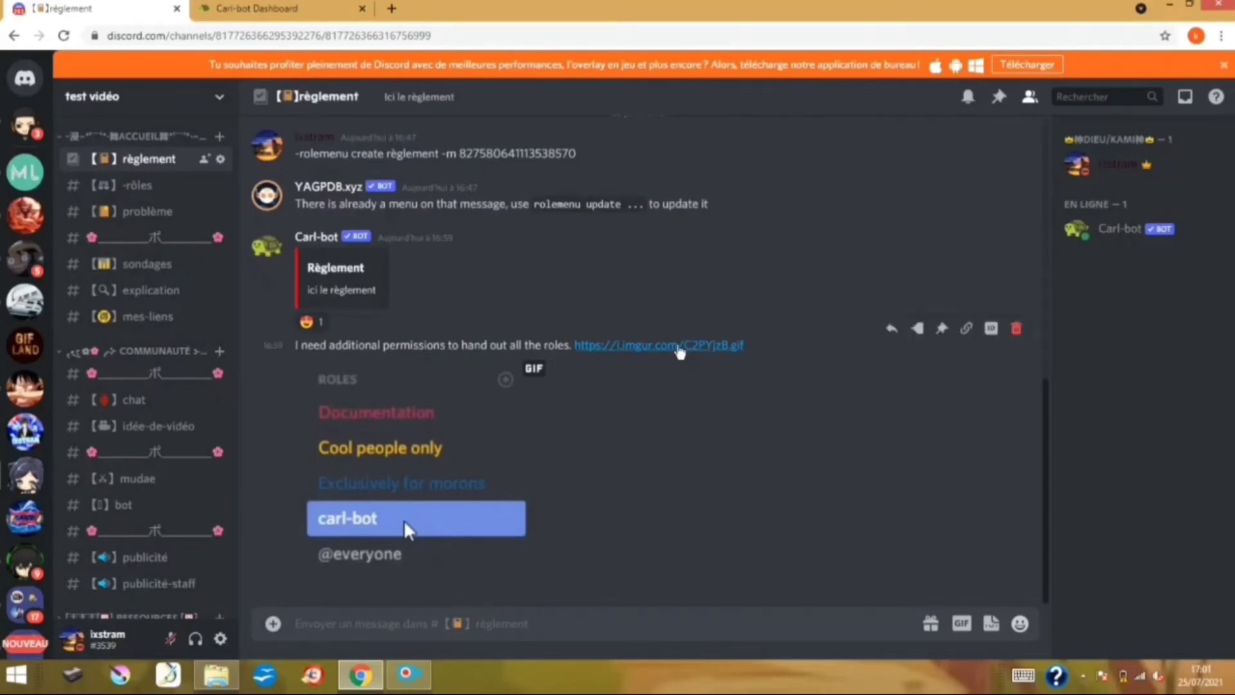
shift+click(1018, 329)
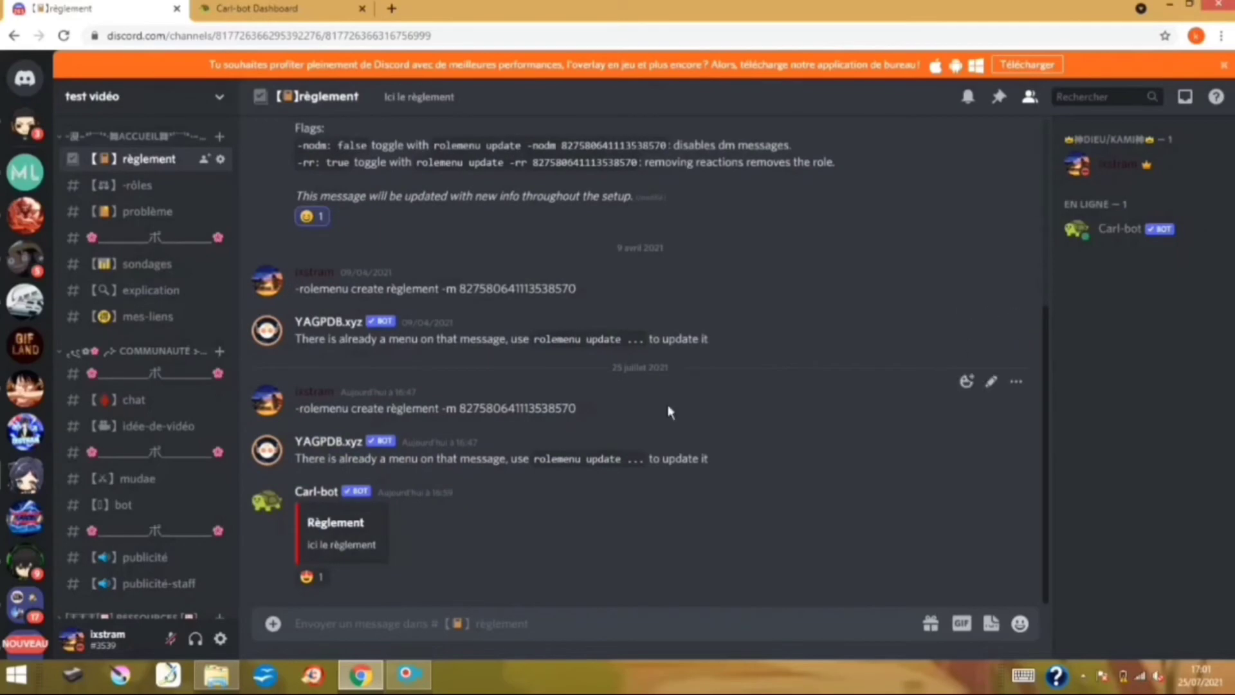